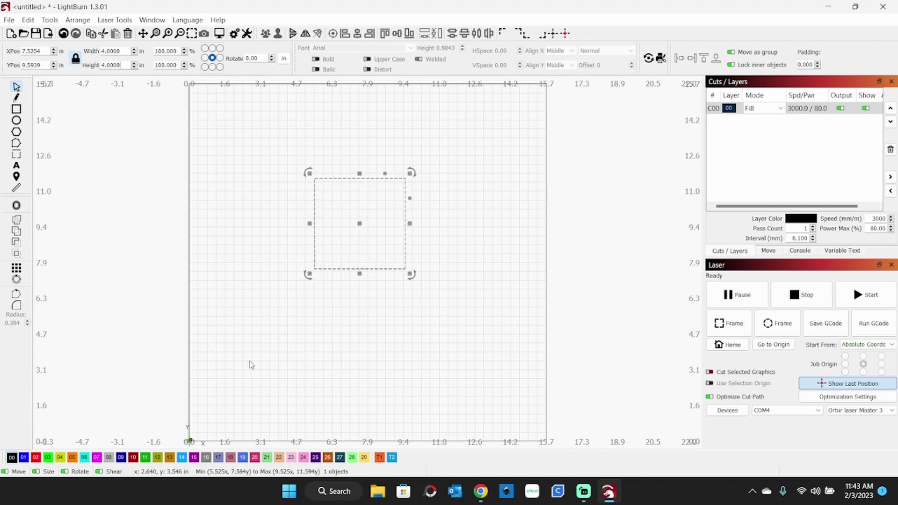
Step: Assign the 4-inch square to tool layer T1 and move it to the centre of the work area
click(380, 458)
click(352, 368)
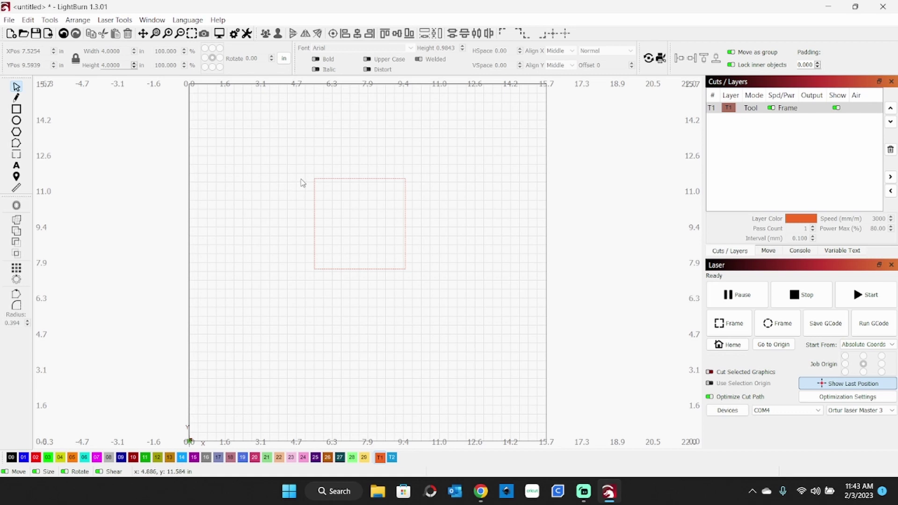
drag(293, 168, 456, 272)
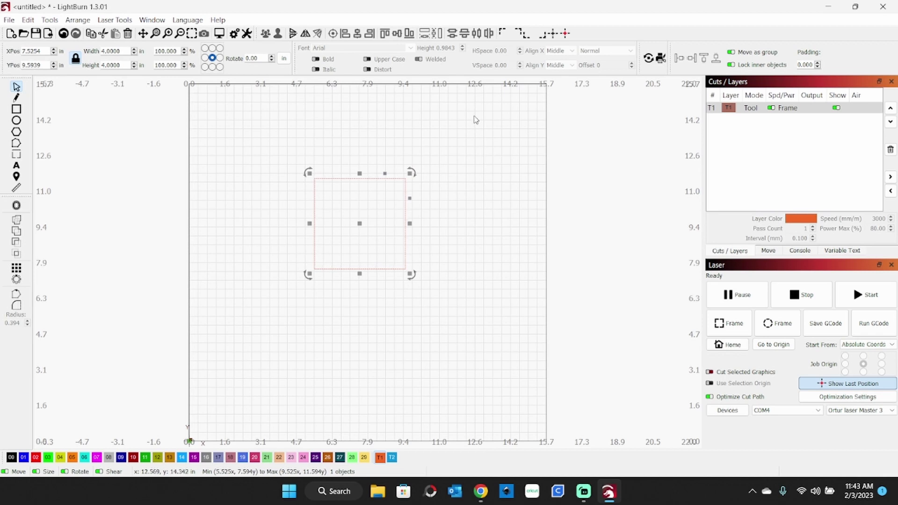
click(554, 35)
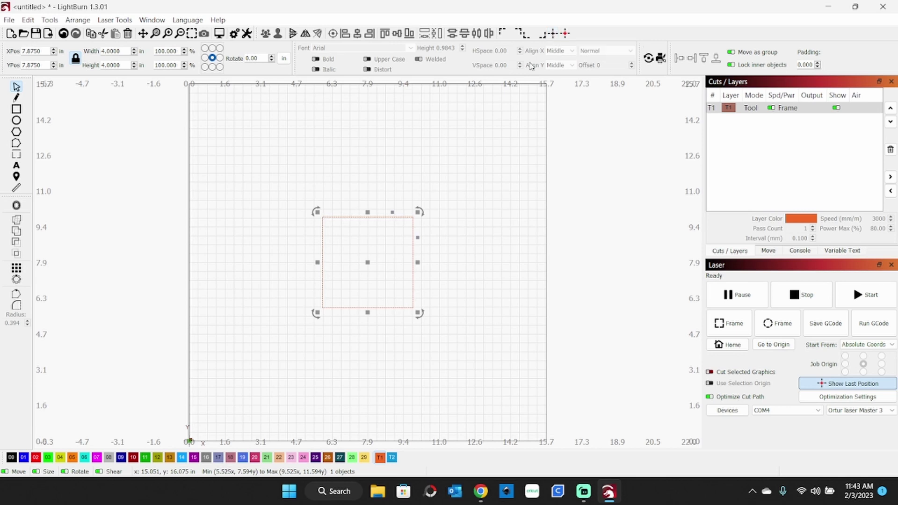
click(252, 183)
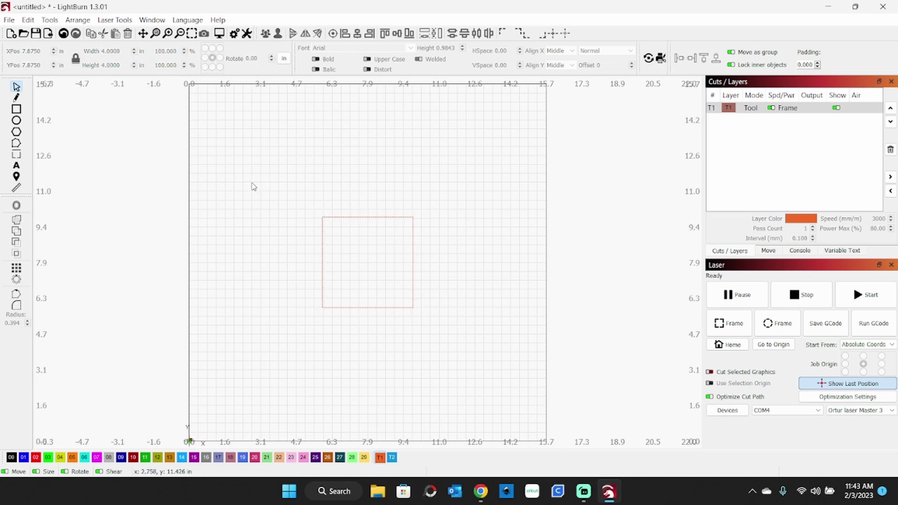
Step: Copy the centre square and place one duplicate against its left side and another beside its right side
click(322, 224)
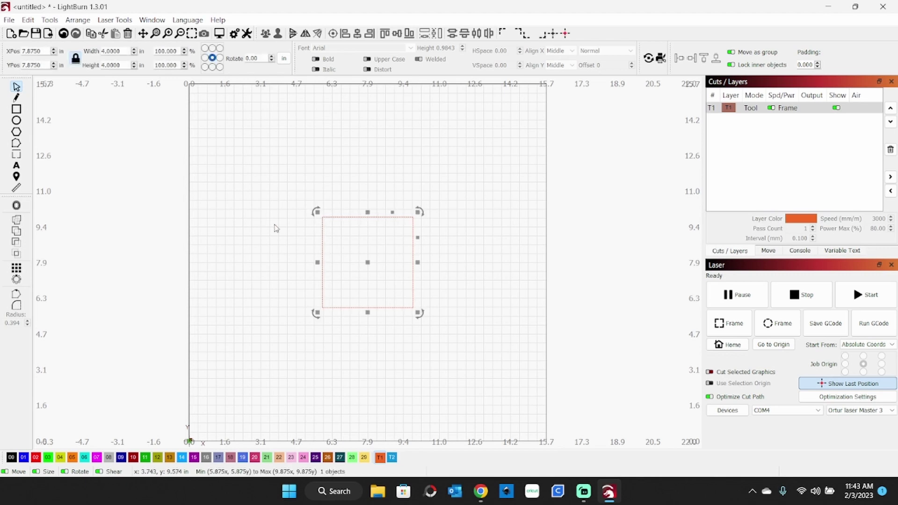
click(254, 243)
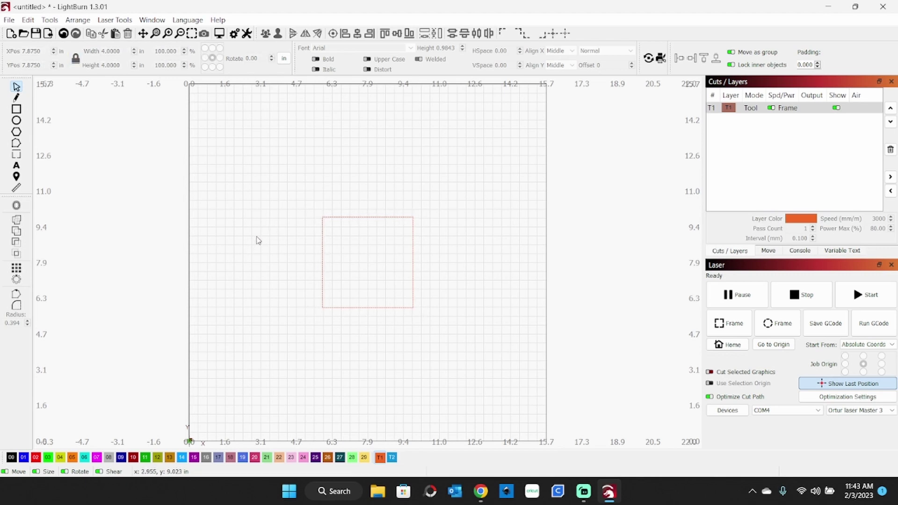
key(ctrl+v)
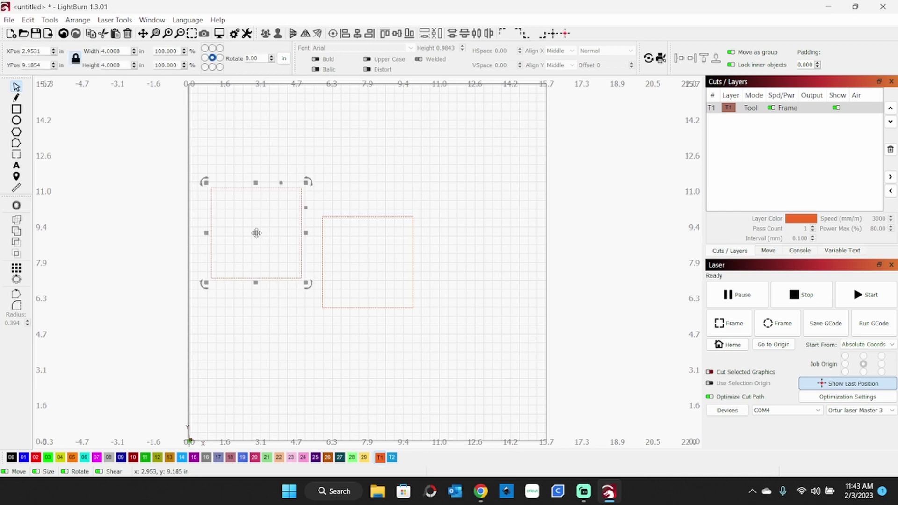
drag(256, 230, 277, 266)
right_click(277, 267)
click(484, 290)
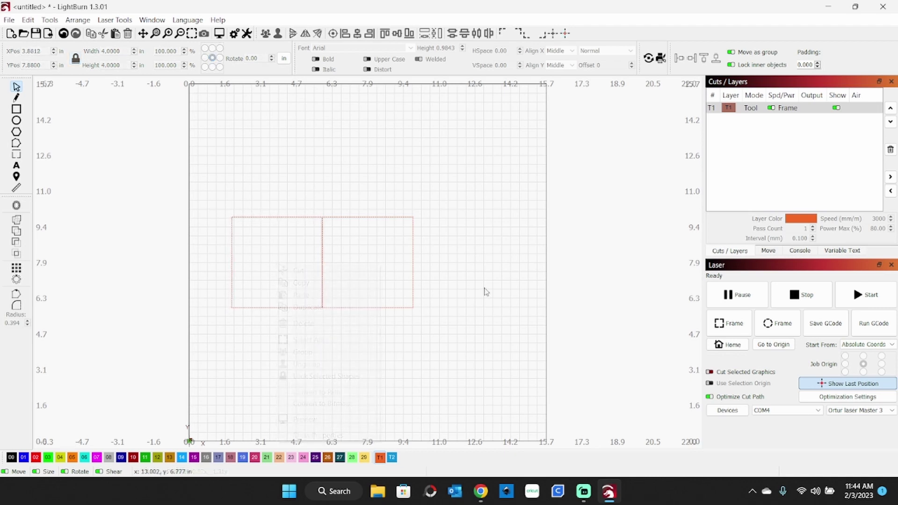
key(ctrl+v)
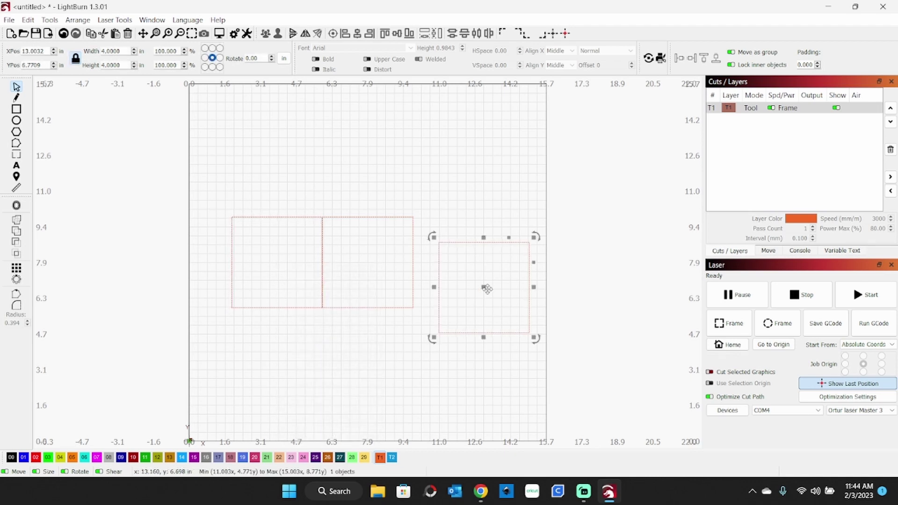
drag(485, 291, 461, 266)
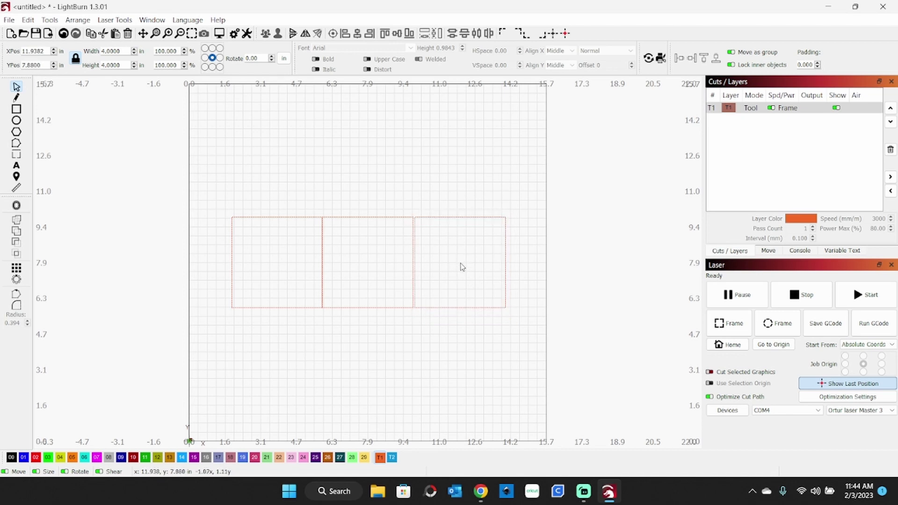
Step: Align the top edges of the three squares
click(372, 348)
drag(209, 204, 540, 330)
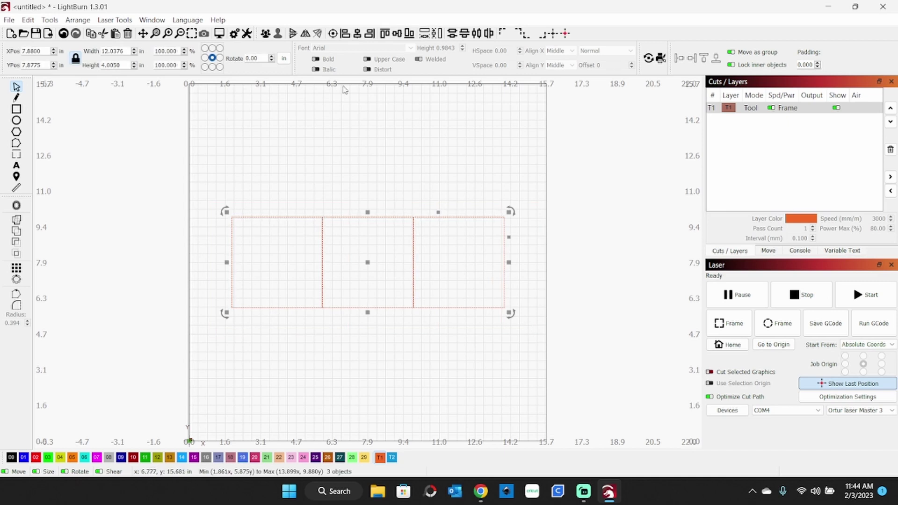
click(386, 33)
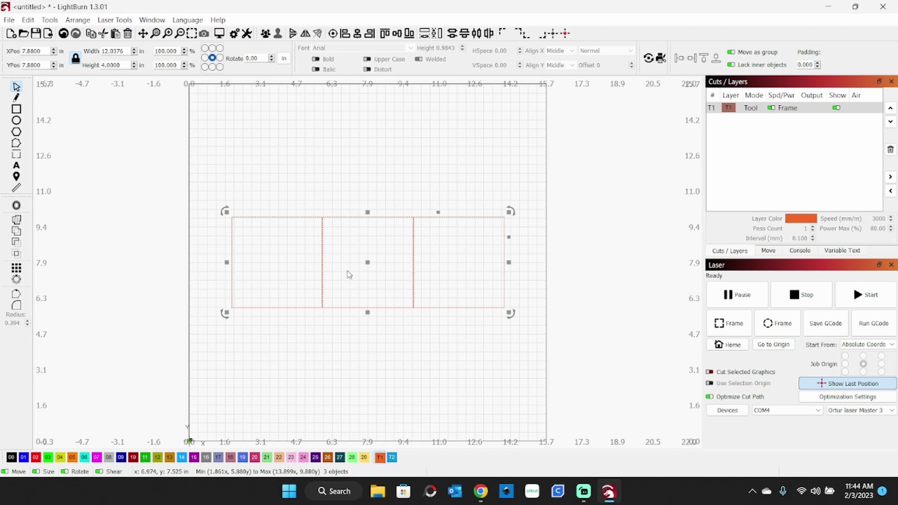
Step: Shift the rightmost square slightly left to tighten it against the middle square's right edge
scroll(349, 273, up, 5)
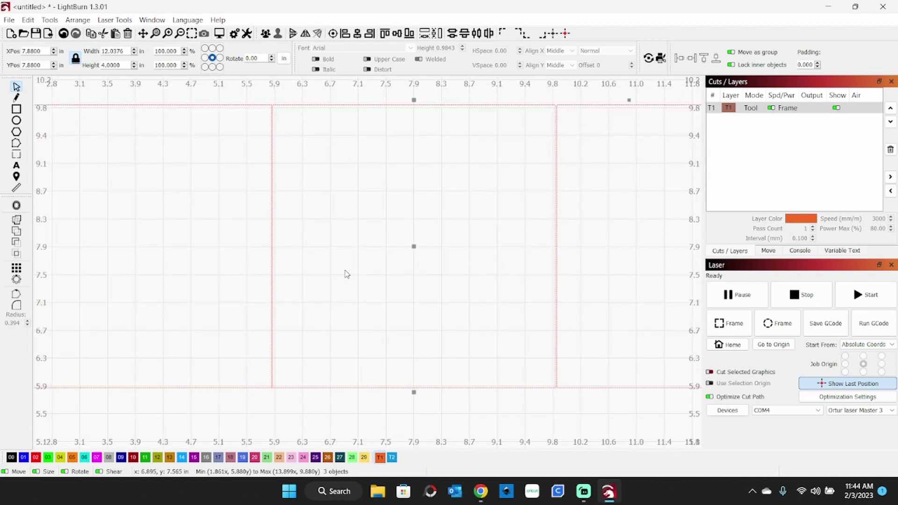
scroll(347, 274, up, 1)
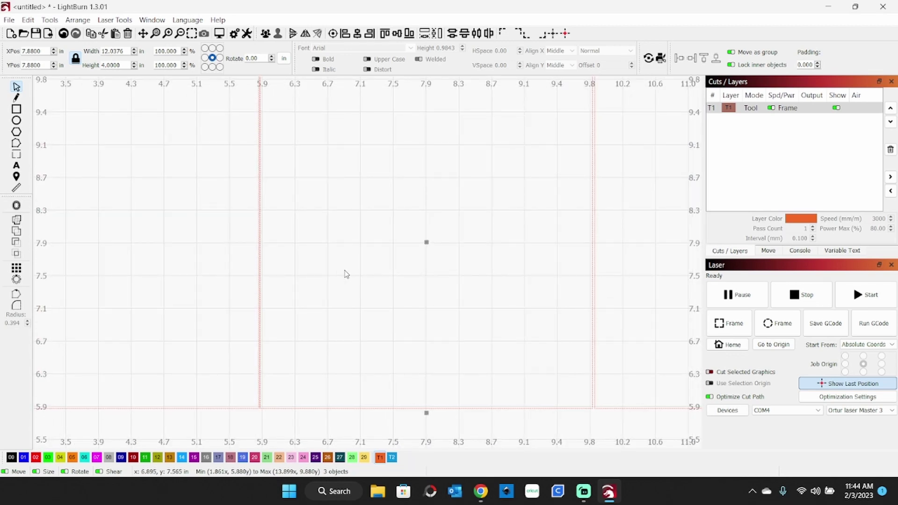
scroll(346, 274, down, 1)
click(655, 230)
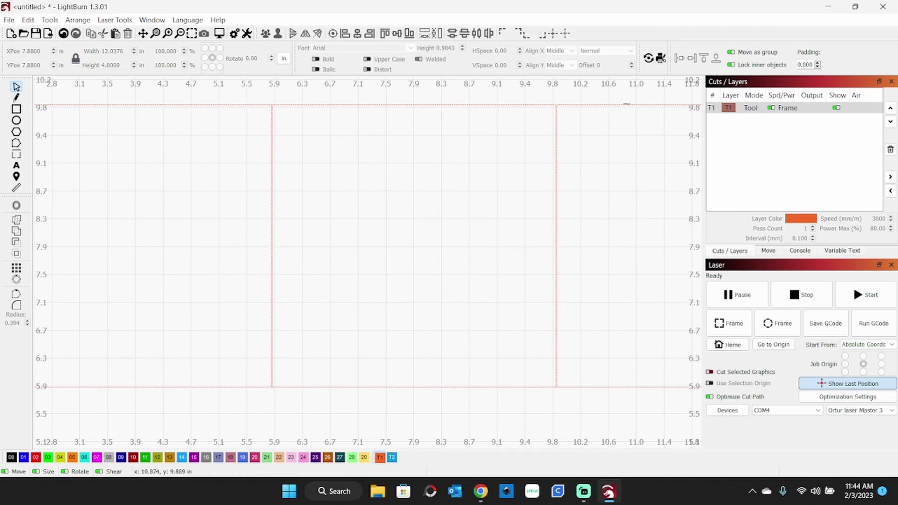
click(631, 105)
scroll(89, 176, down, 5)
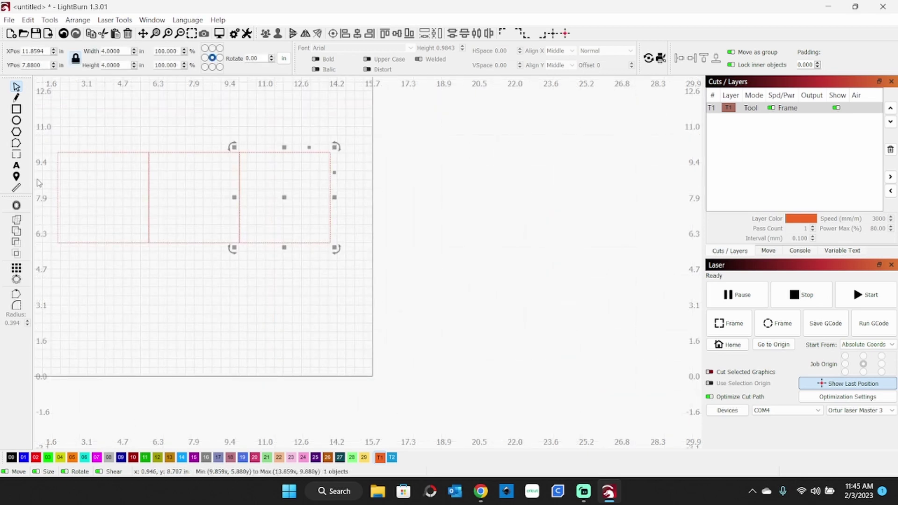
Step: Group the three squares into a single row
drag(41, 139, 452, 258)
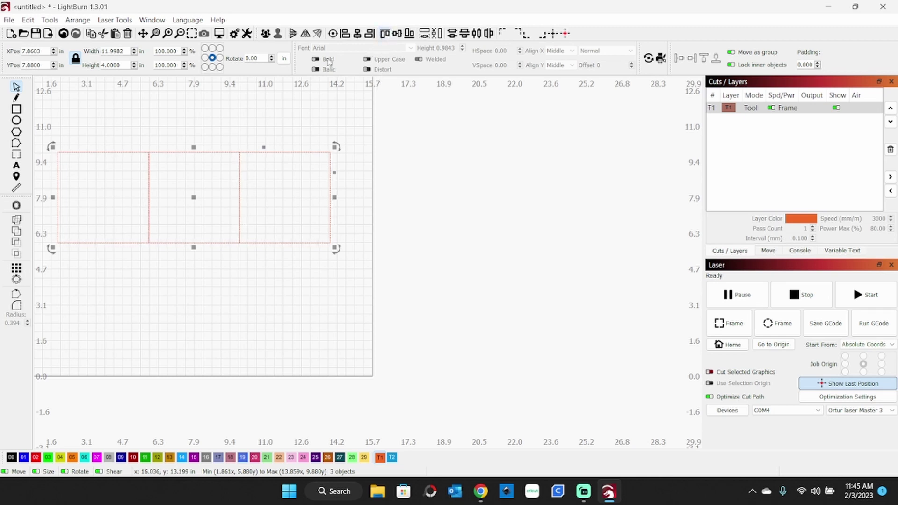
click(263, 35)
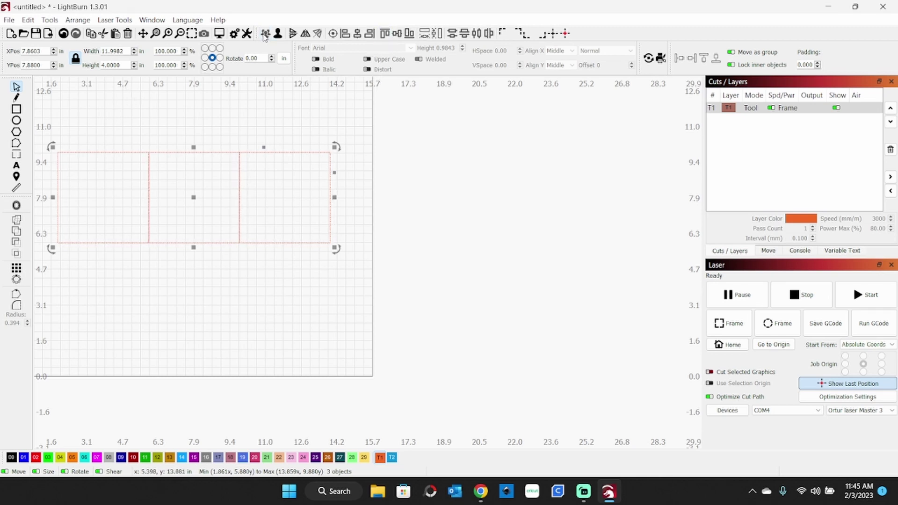
click(42, 409)
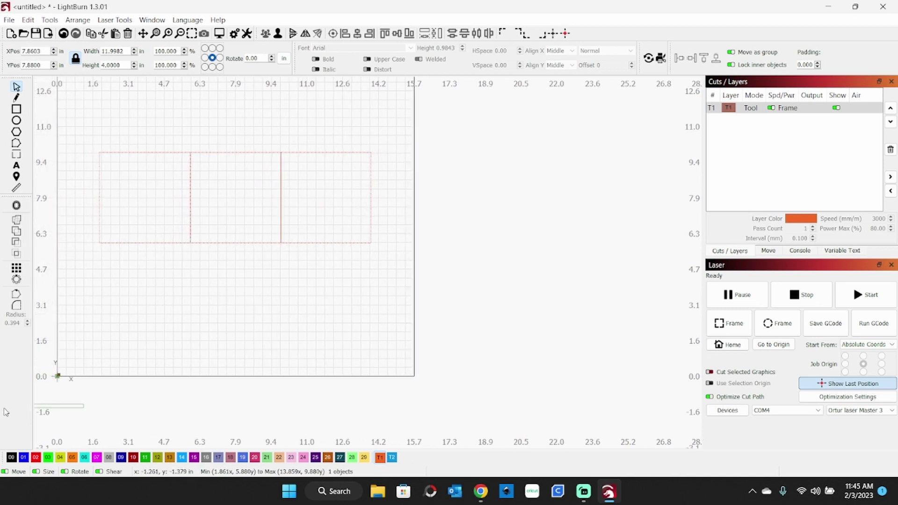
Step: Copy the grouped row and place one duplicate directly below and one directly above it, forming a three-by-three grid
drag(186, 133, 530, 272)
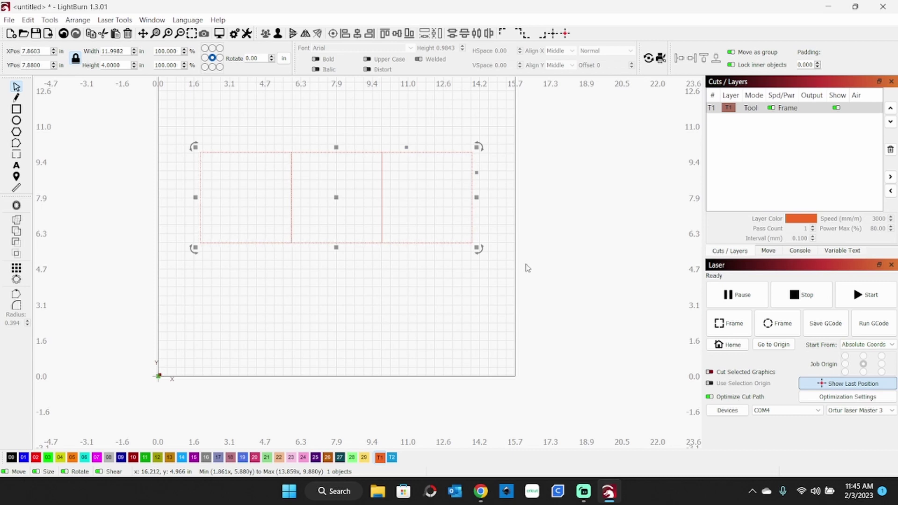
key(ctrl+v)
drag(526, 263, 339, 293)
click(243, 123)
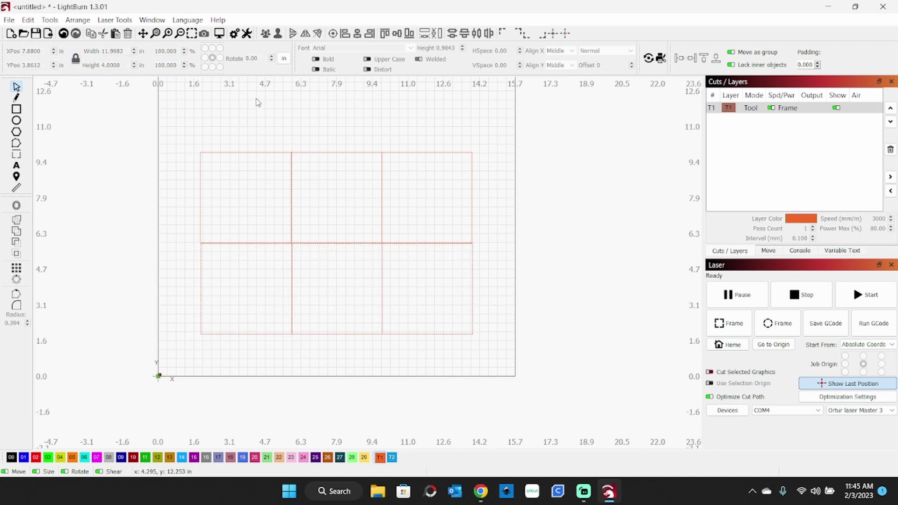
key(ctrl+v)
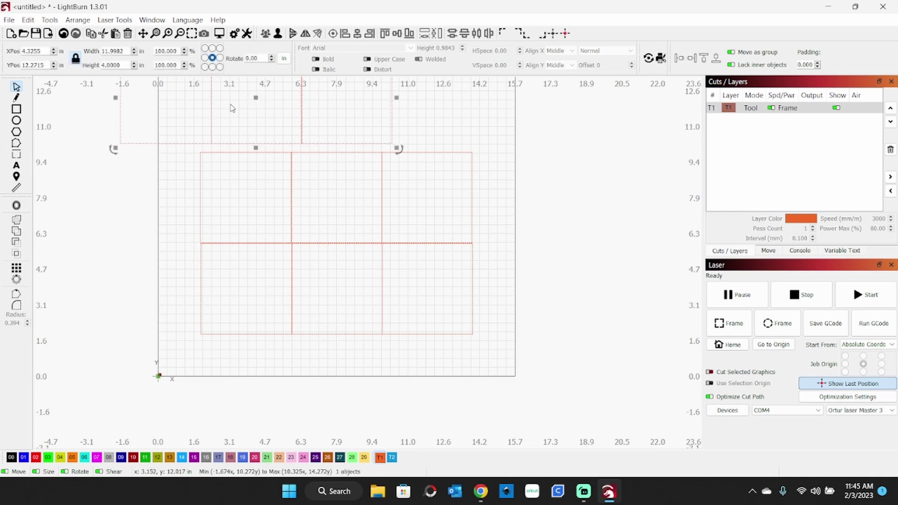
drag(256, 99, 338, 111)
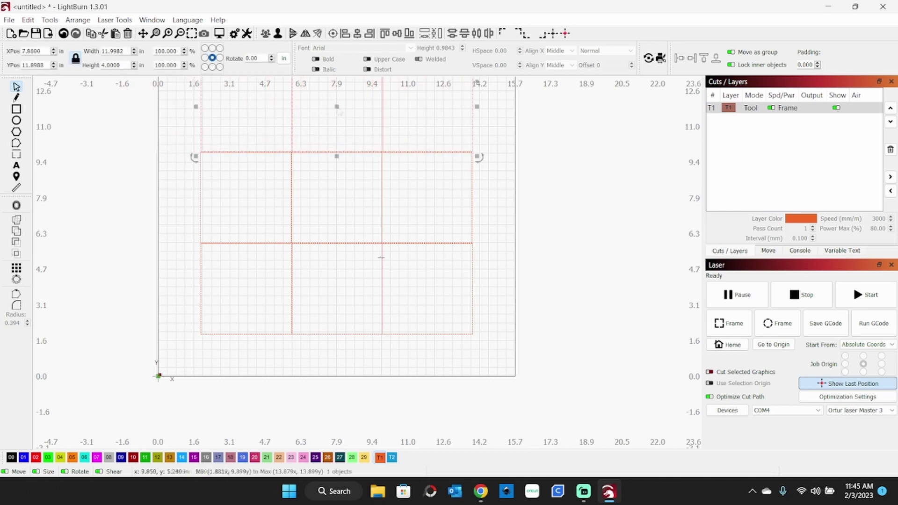
Step: Align the left edges of the three rows and centre the whole grid on the work area
drag(495, 358, 140, 131)
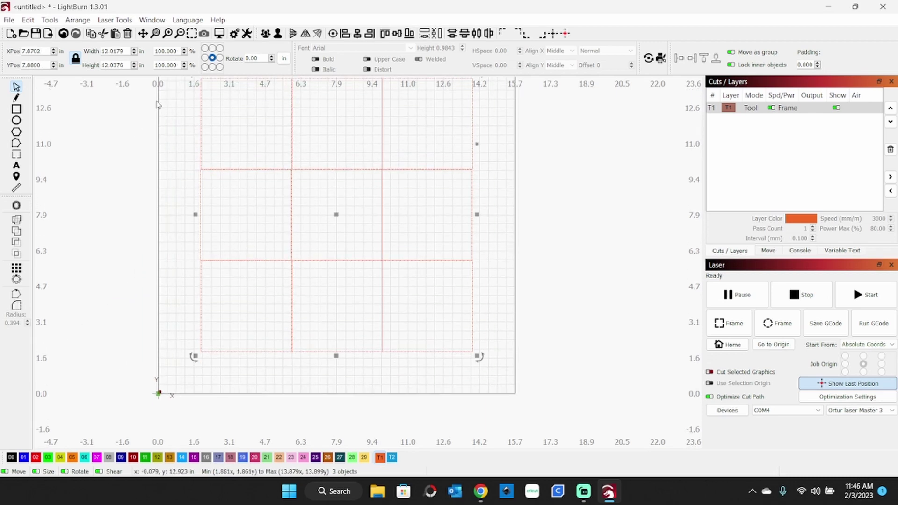
scroll(182, 107, up, 1)
scroll(182, 105, down, 3)
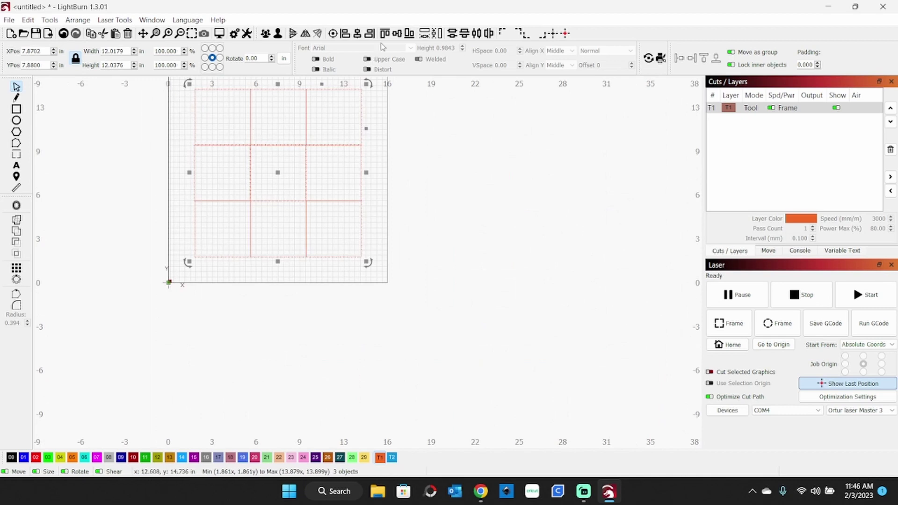
click(345, 35)
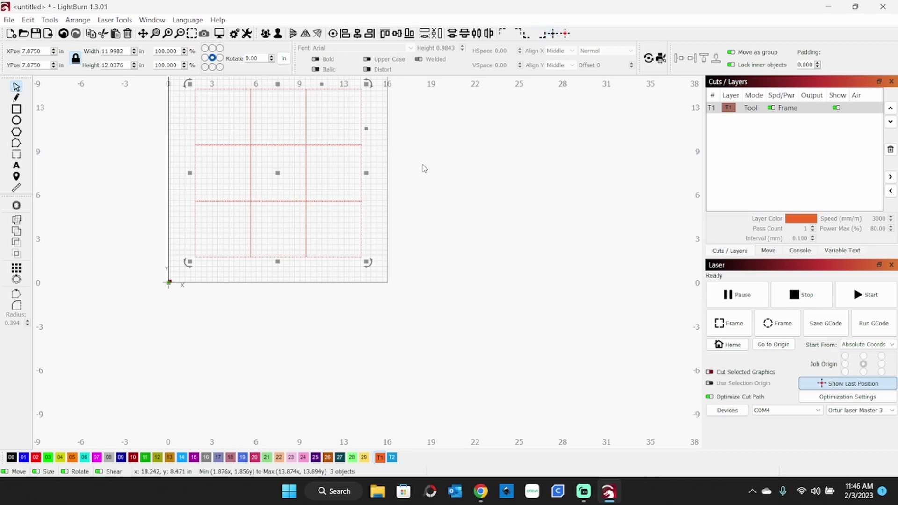
scroll(469, 105, up, 1)
scroll(455, 97, up, 8)
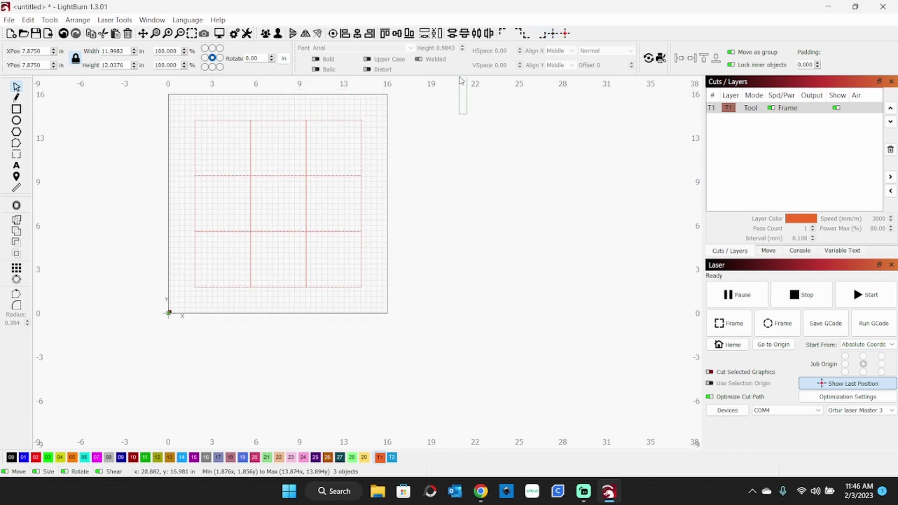
scroll(444, 150, up, 3)
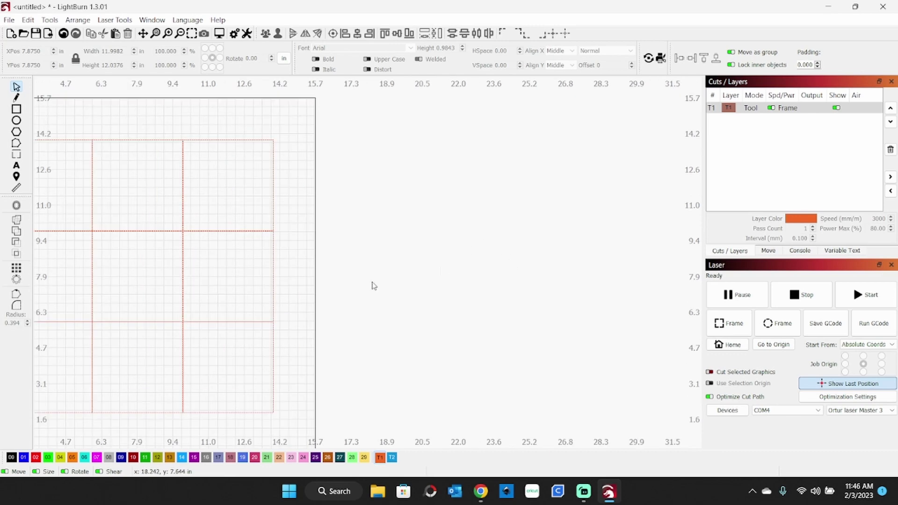
scroll(231, 258, left, 3)
drag(166, 115, 482, 423)
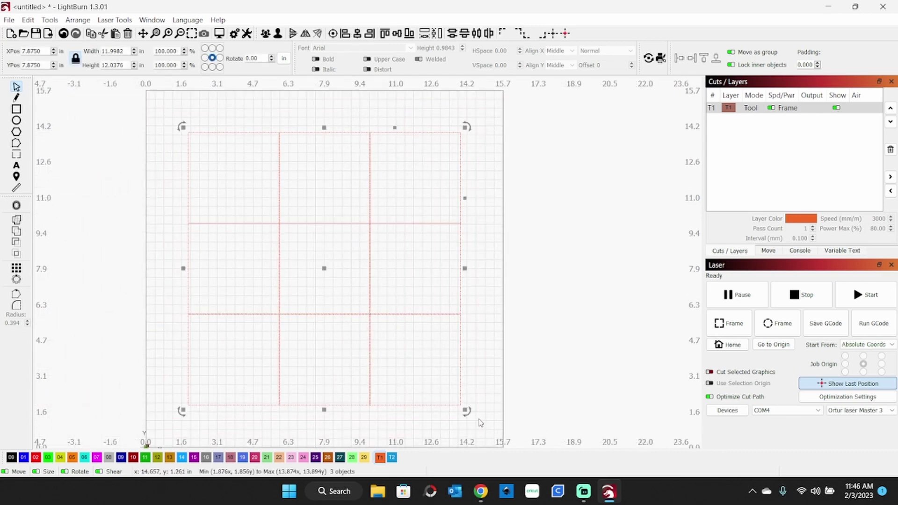
click(171, 132)
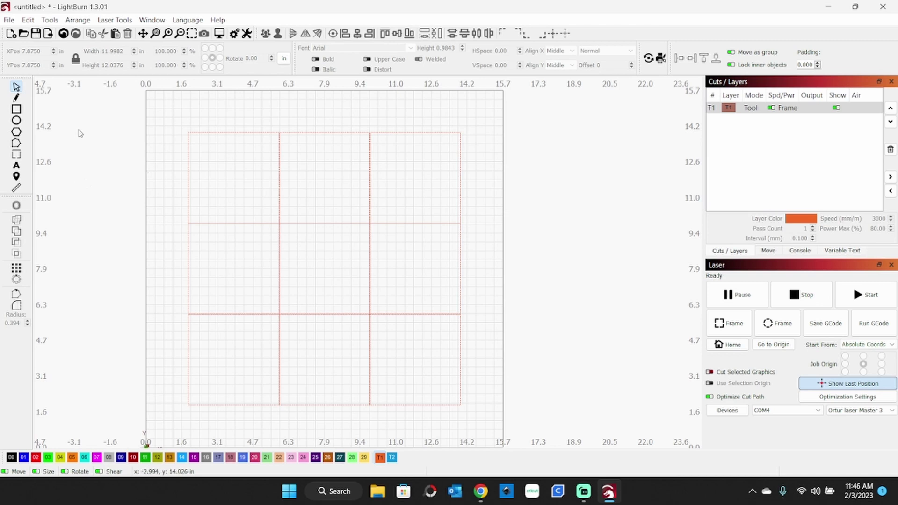
Step: Save the project as "4.0 template" in the Coaster Template folder
click(36, 33)
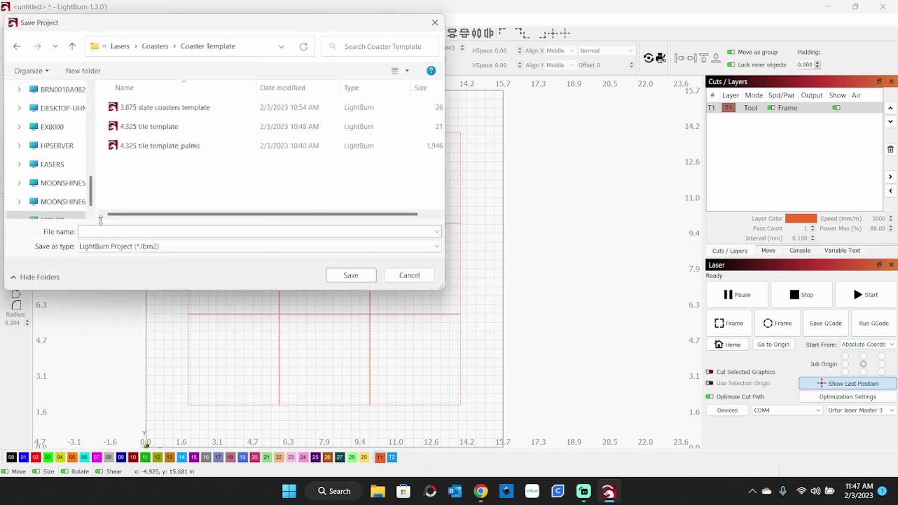
click(84, 229)
text(4.0)
text(template)
key(Return)
Step: Start a new project and draw a rectangle about 5.24 by 4.49 inches near the middle of the work area
key(ctrl+o)
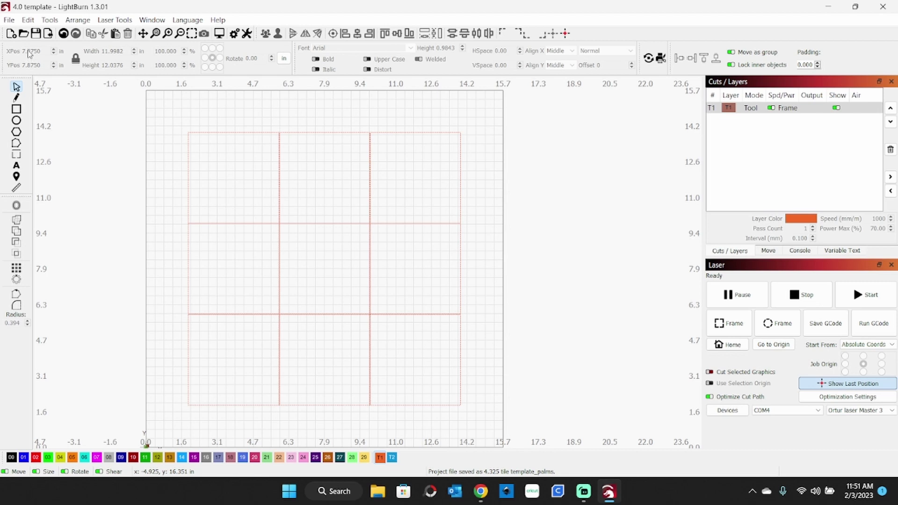
click(12, 34)
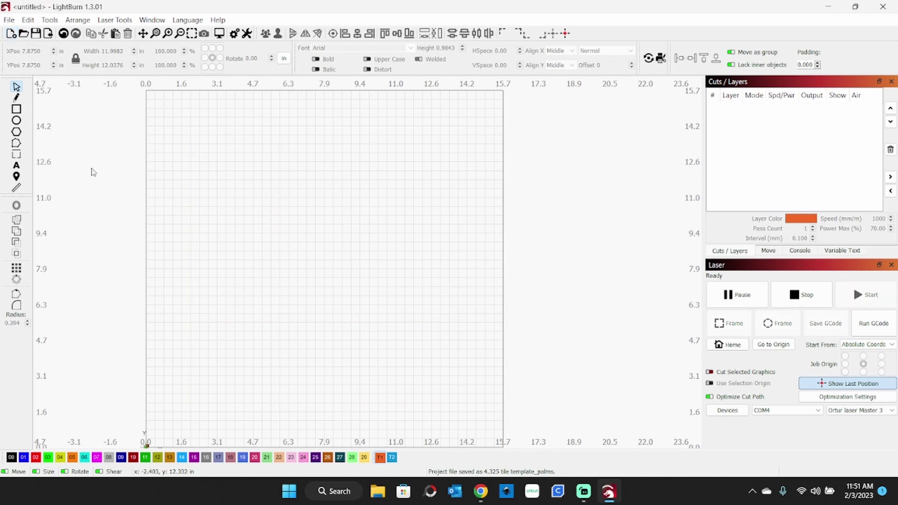
click(17, 109)
drag(298, 208, 429, 282)
drag(424, 320, 416, 309)
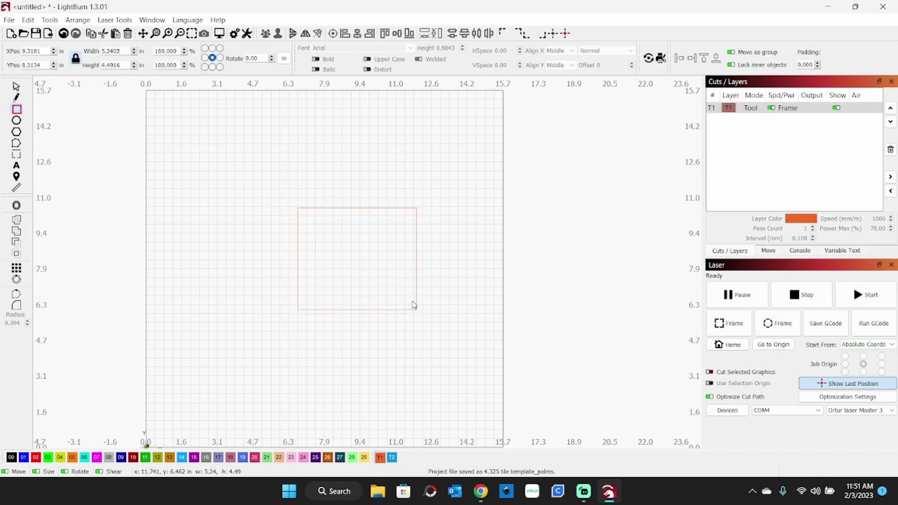
Step: Unlock the rectangle's aspect ratio and set its width and height to 4 inches each
click(76, 58)
triple_click(122, 51)
text(4)
key(Tab)
text(4)
key(Return)
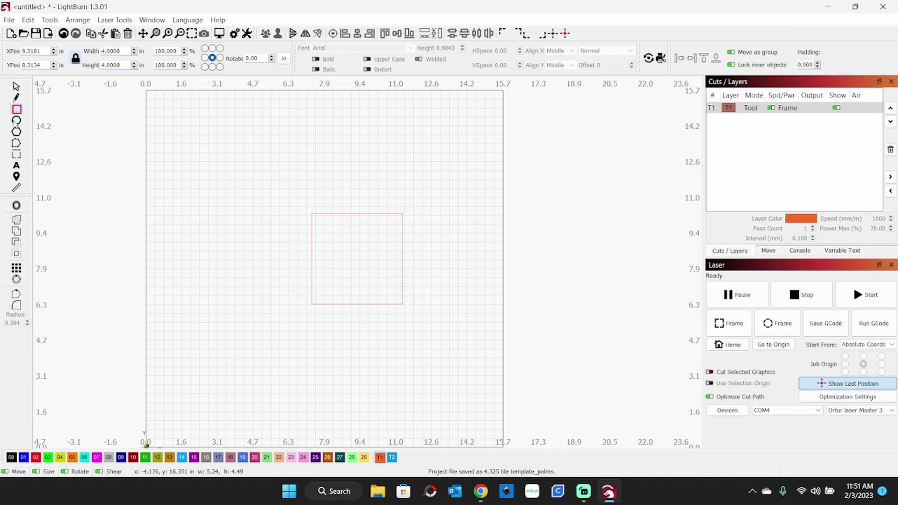
Step: Draw a circle about 2.25 inches across beside the square and set its width and height to 4 inches each
click(16, 87)
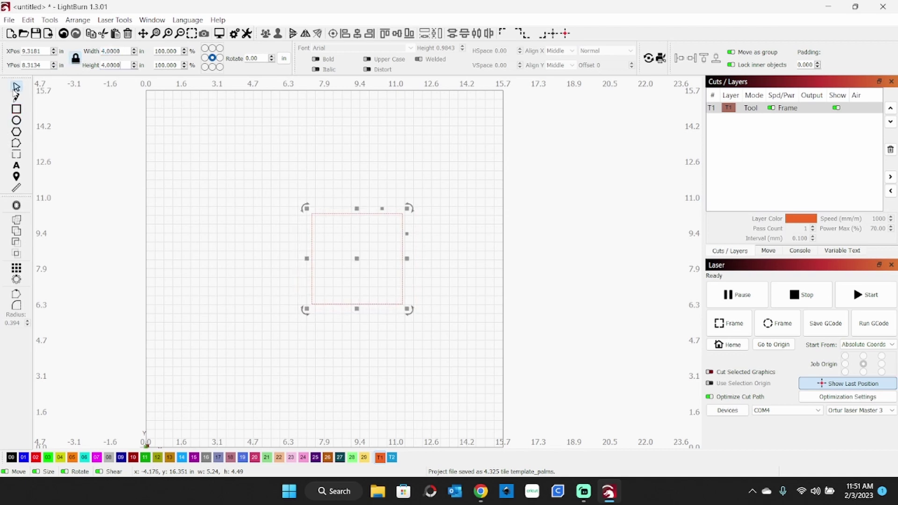
click(17, 120)
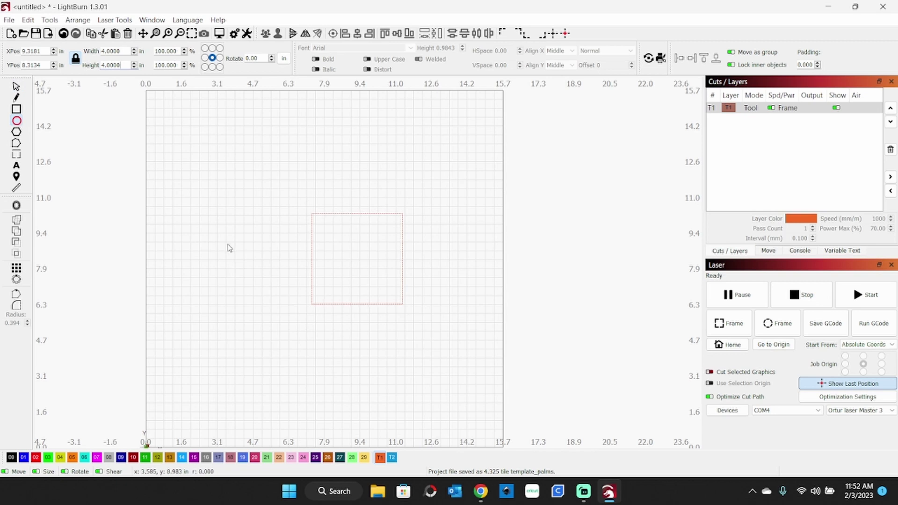
drag(199, 198, 248, 247)
key(Return)
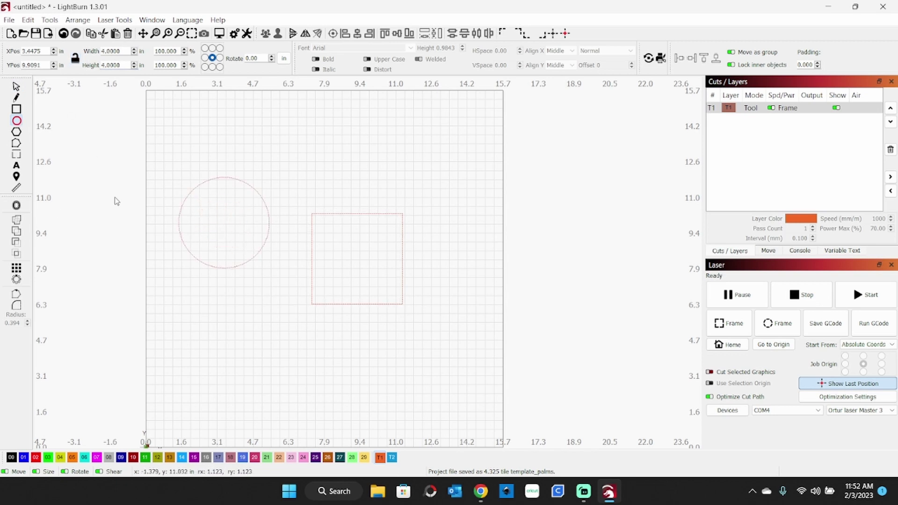
click(16, 87)
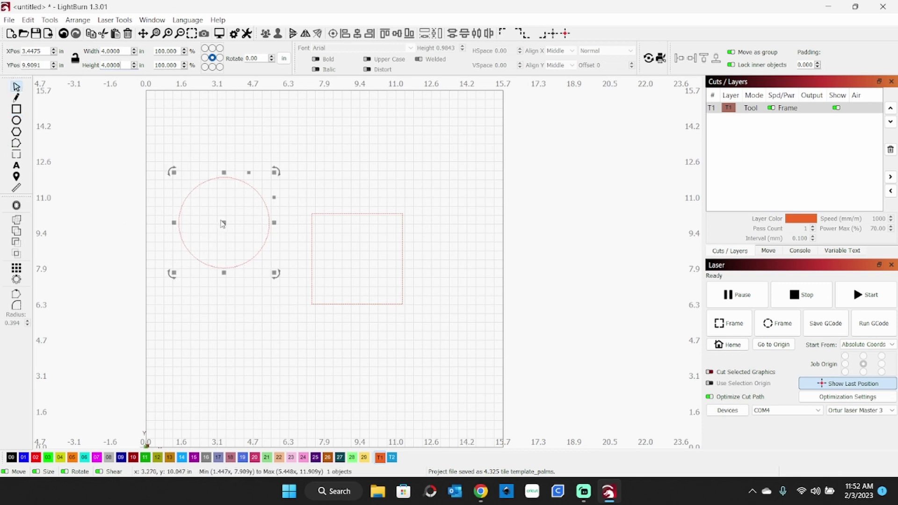
Step: Centre the circle inside the 4-inch square and group the two shapes
drag(224, 220, 356, 265)
key(ctrl+r)
drag(256, 191, 440, 351)
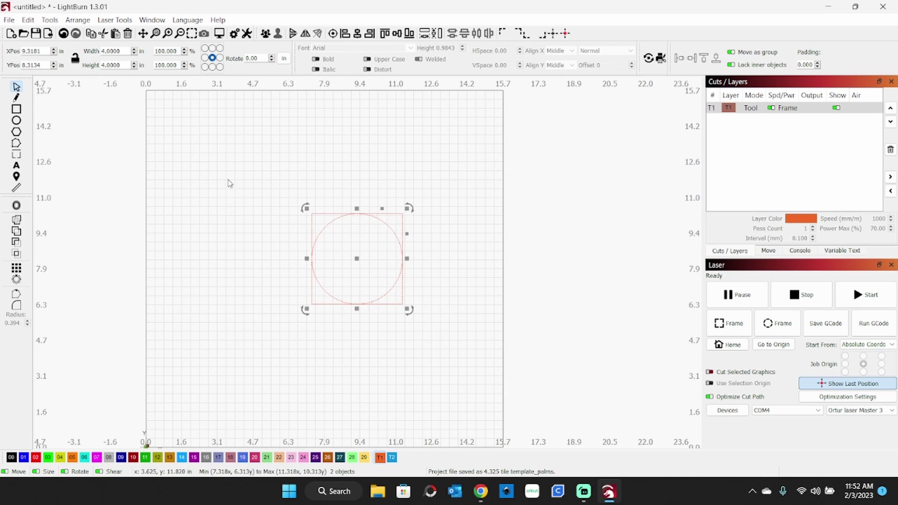
click(229, 237)
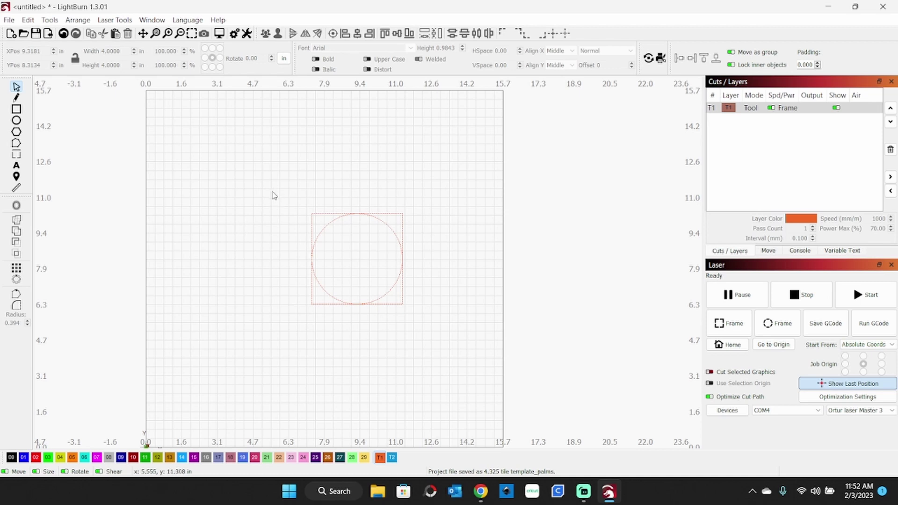
Step: Assign the grouped square and circle to layer 00 and set that layer's mode to Line
drag(276, 201, 423, 316)
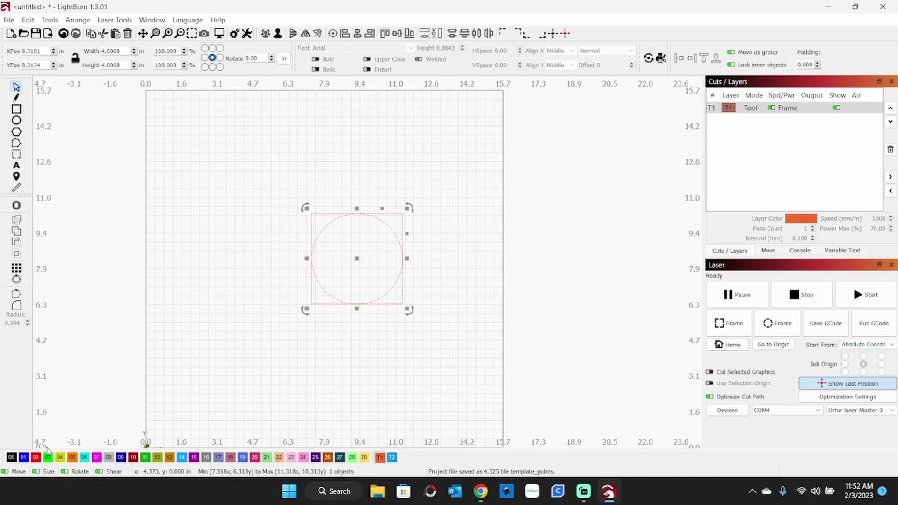
click(12, 459)
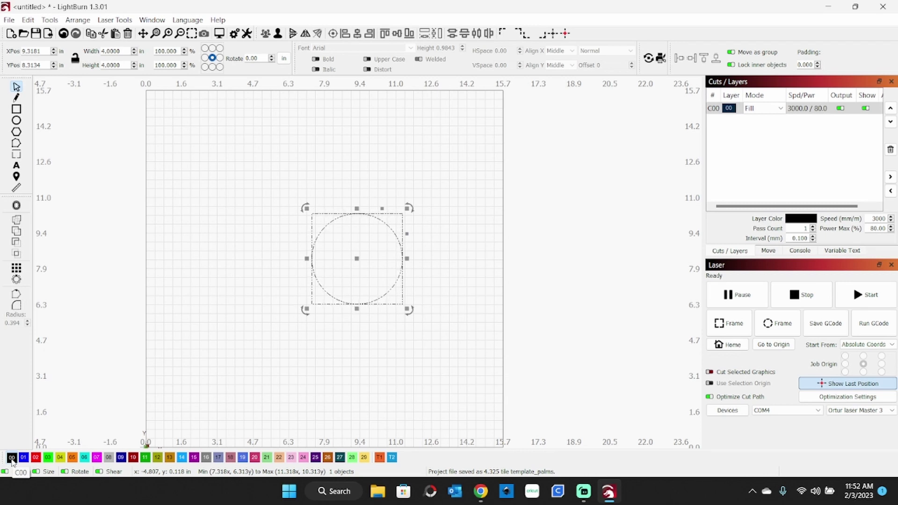
click(776, 108)
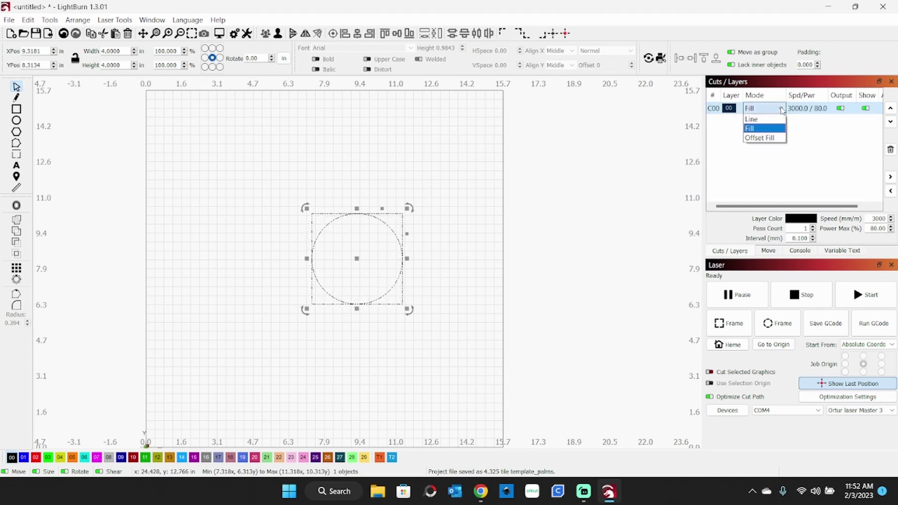
click(758, 119)
click(633, 208)
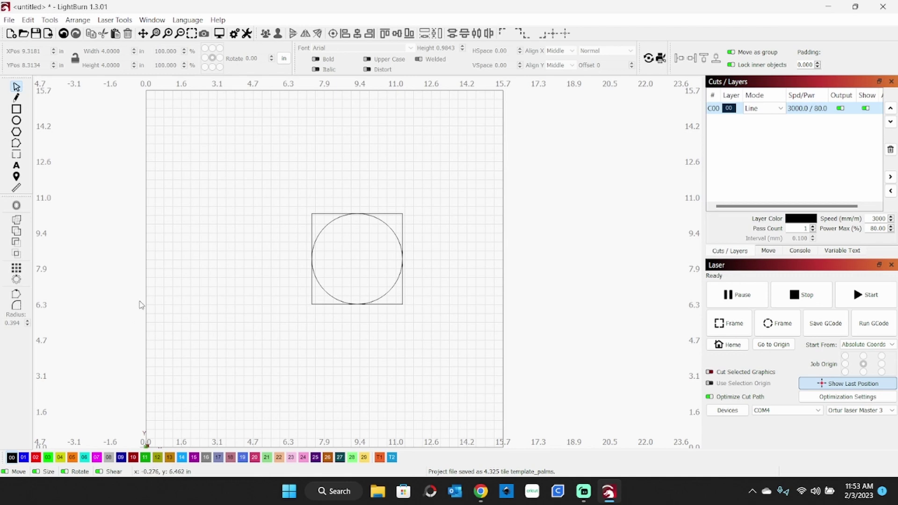
Step: Reassign the grouped square and circle to tool layer T1
drag(275, 187, 454, 333)
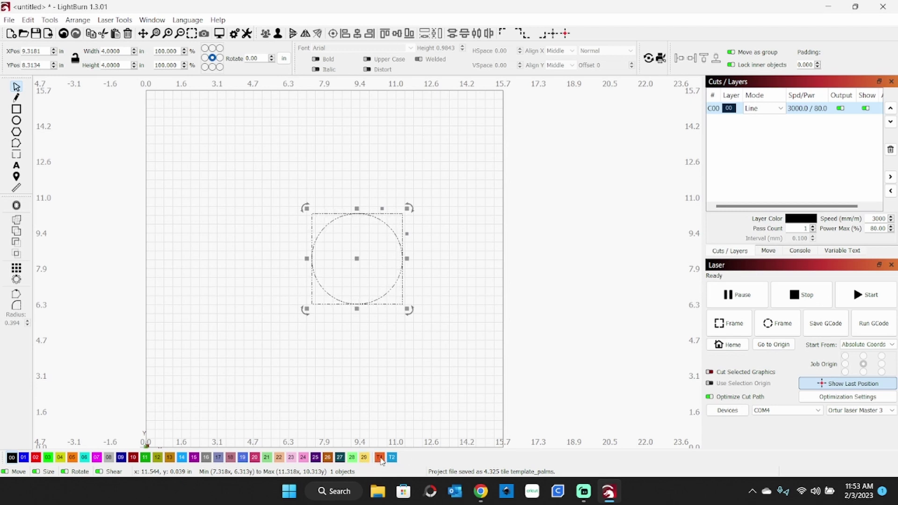
click(379, 458)
click(309, 399)
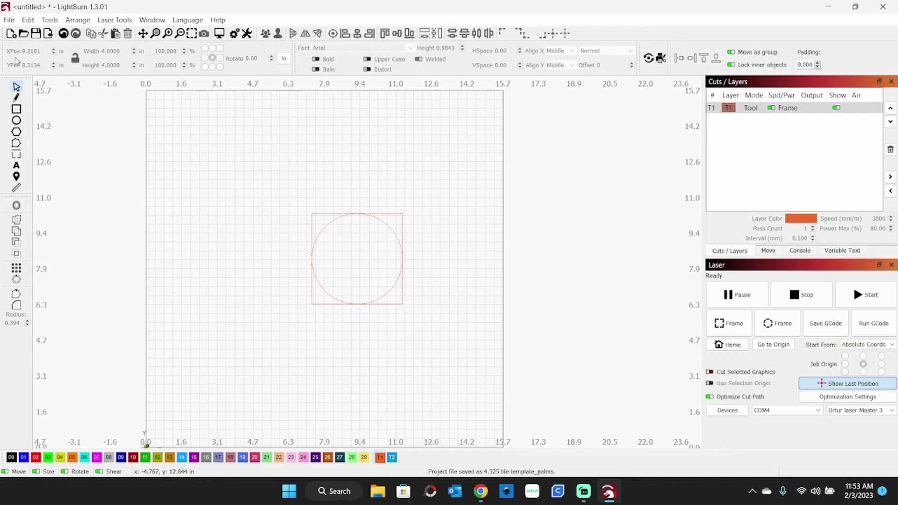
Step: Import the four-leaf clover image into the project
click(48, 33)
double_click(141, 145)
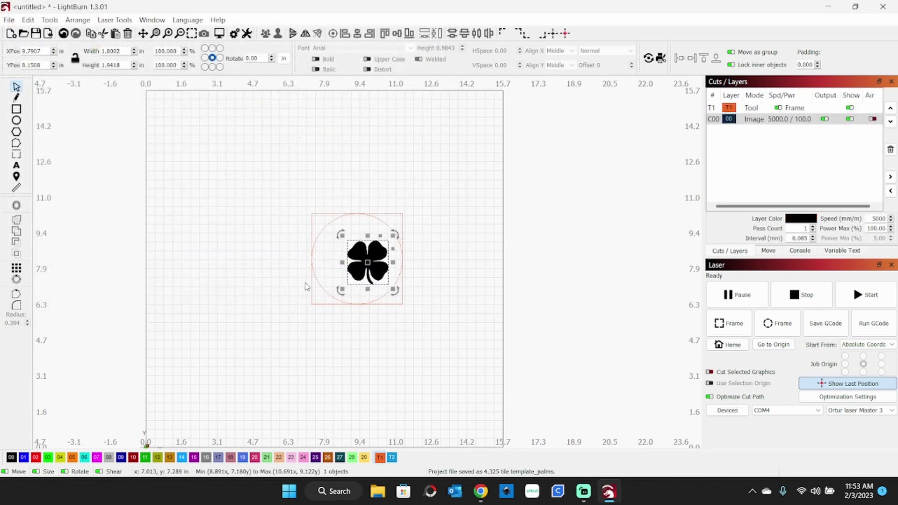
drag(368, 278, 223, 312)
right_click(223, 312)
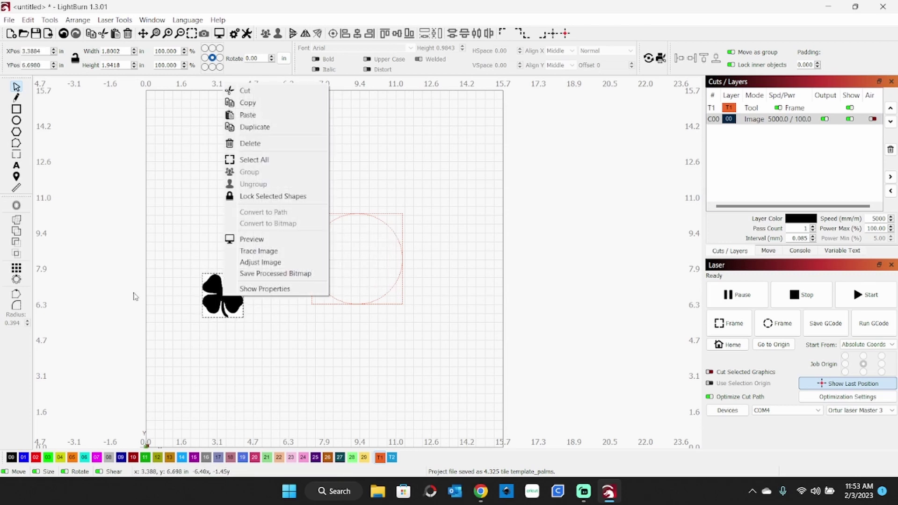
click(176, 261)
key(ctrl+z)
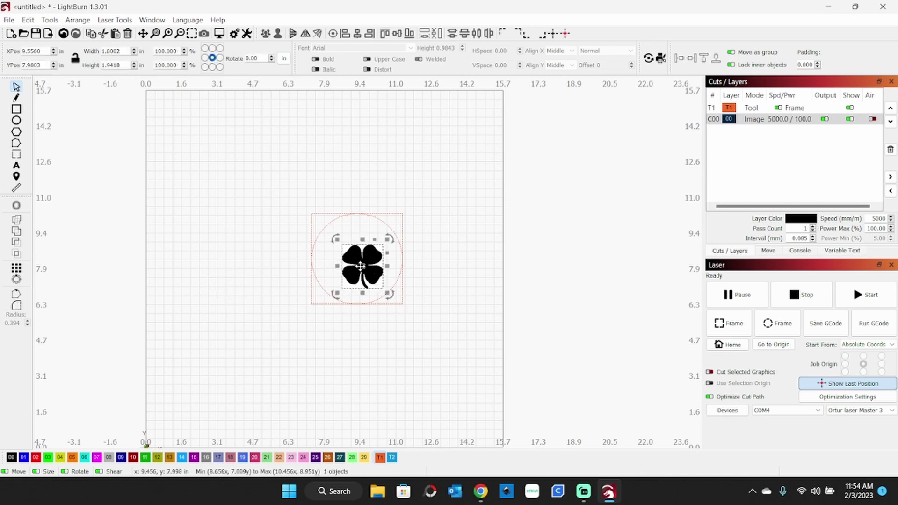
Step: Move the clover image out of the circle to its lower left and trace it, deleting the original image
drag(357, 267, 214, 298)
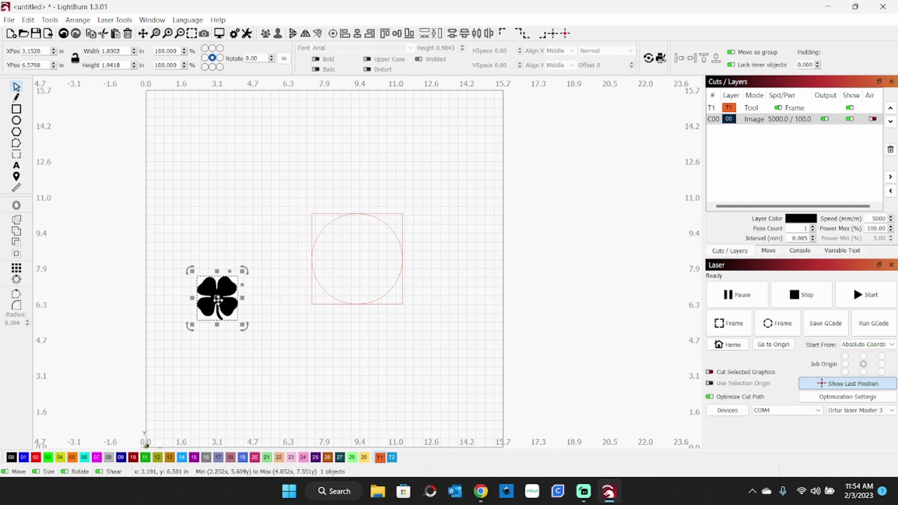
right_click(216, 302)
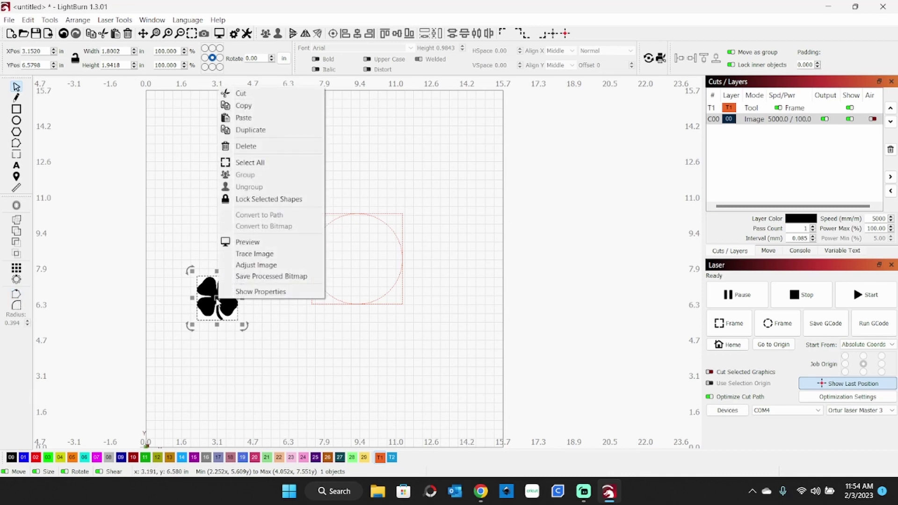
click(243, 254)
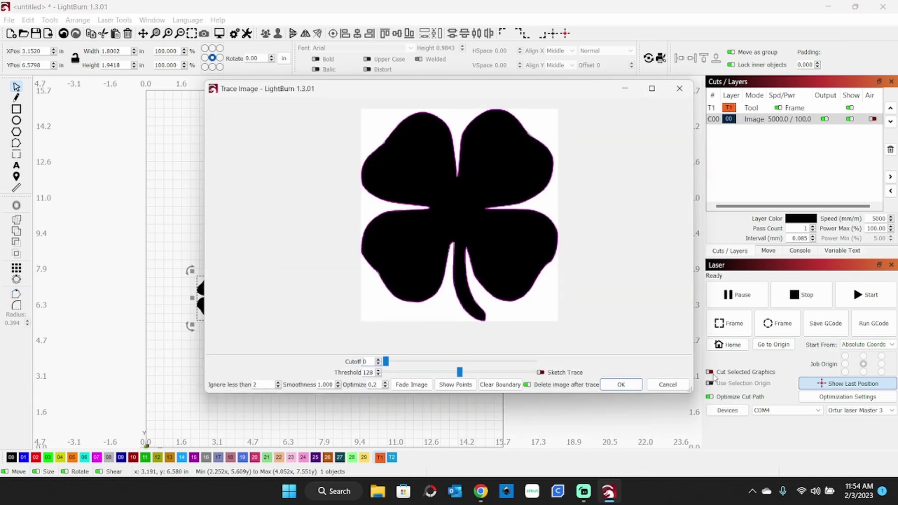
click(621, 384)
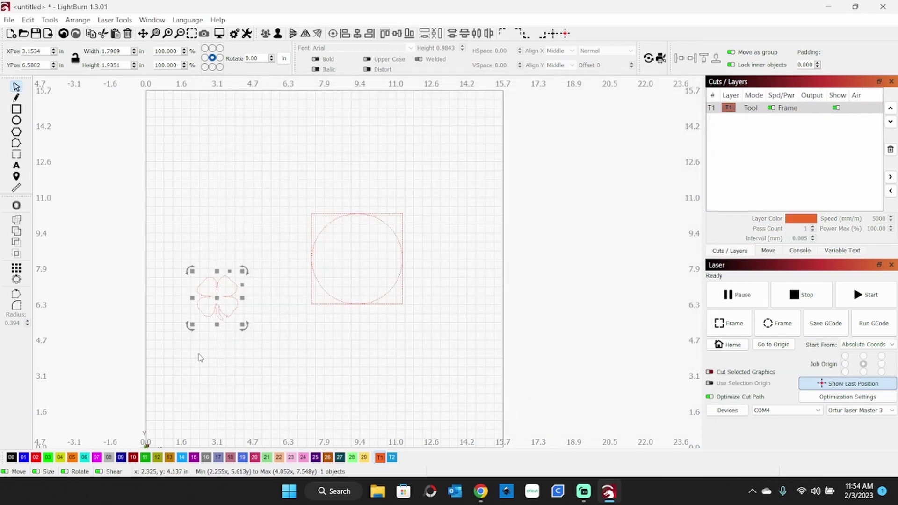
Step: Assign the traced clover to layer 00 and move it to the centre of the circle
click(11, 457)
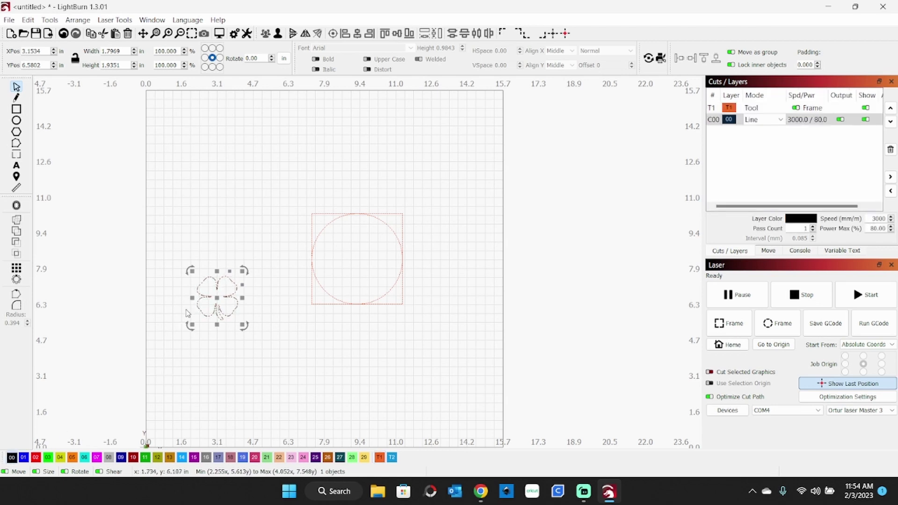
drag(225, 304, 357, 265)
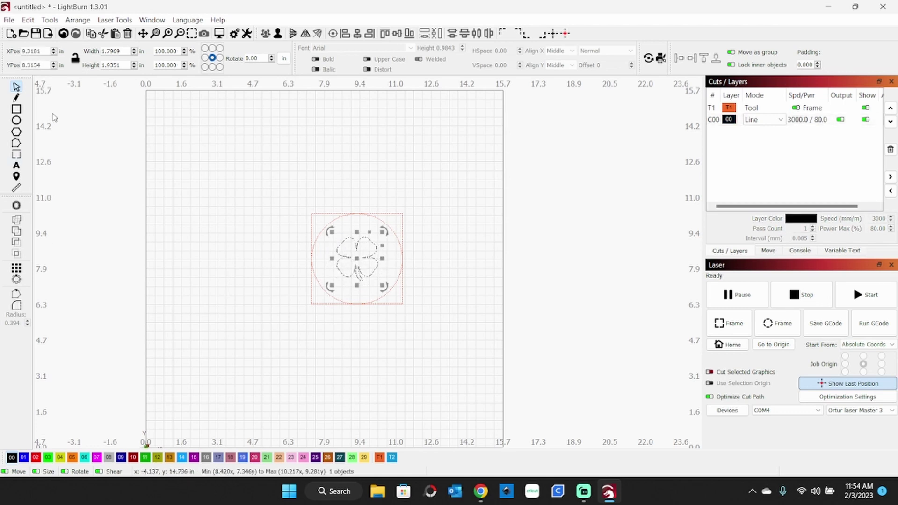
Step: Lock the clover's aspect ratio, set its height to 3.75 inches and align its centre with the grouped square and circle
click(74, 58)
double_click(110, 65)
text(3.75)
key(Return)
drag(273, 162, 460, 376)
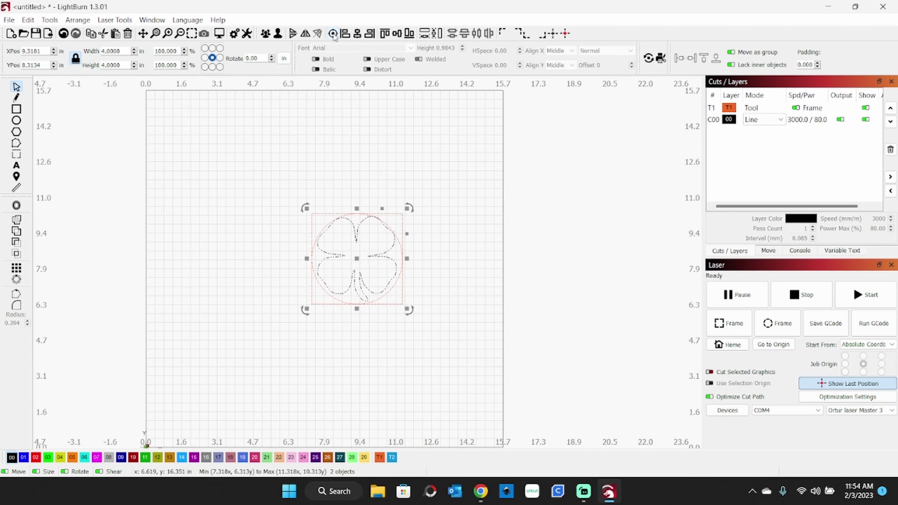
click(215, 232)
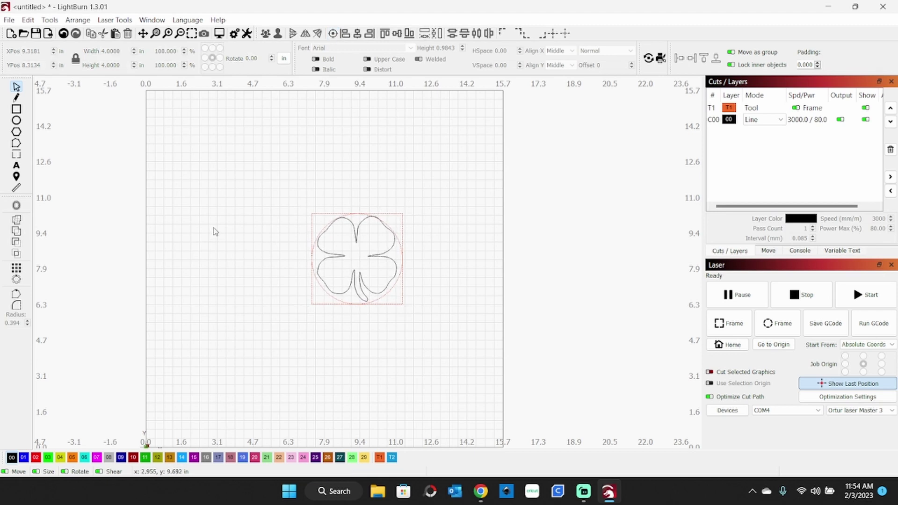